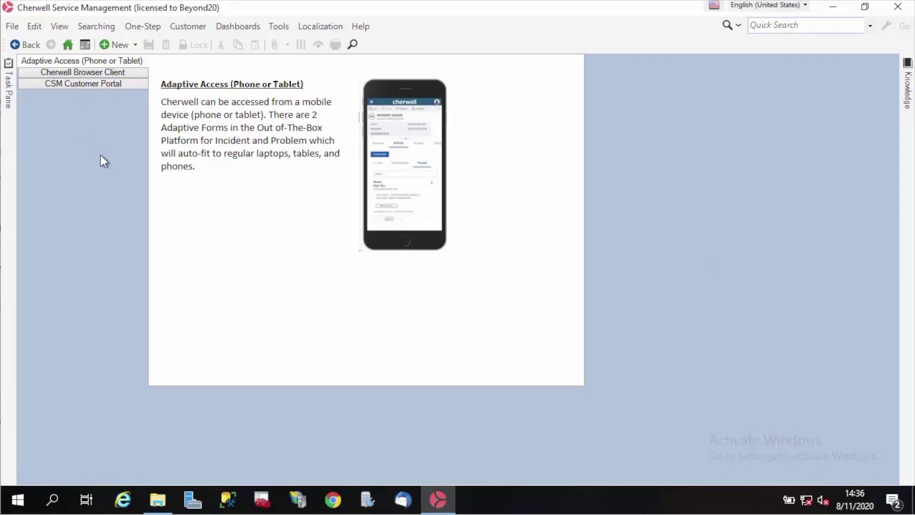
- Browse the Cherwell Browser Client, CSM Customer Portal and Adaptive Access documentation tabs
{"action": "left_click", "coordinate": [96, 74]}
{"action": "left_click", "coordinate": [97, 85]}
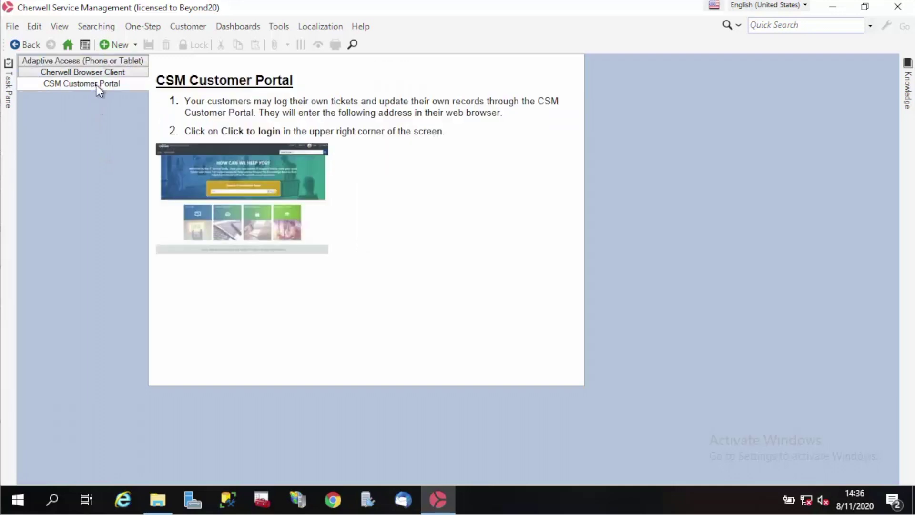
{"action": "left_click", "coordinate": [98, 62]}
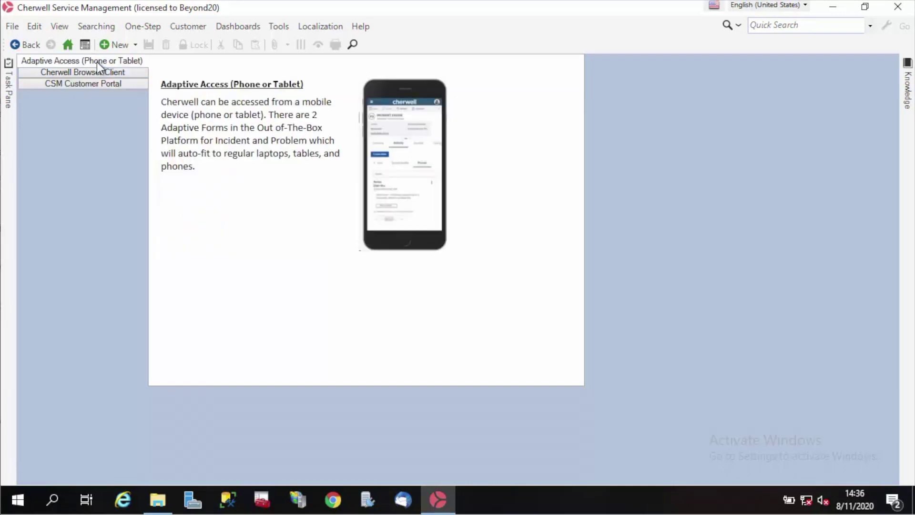
{"action": "left_click", "coordinate": [97, 73]}
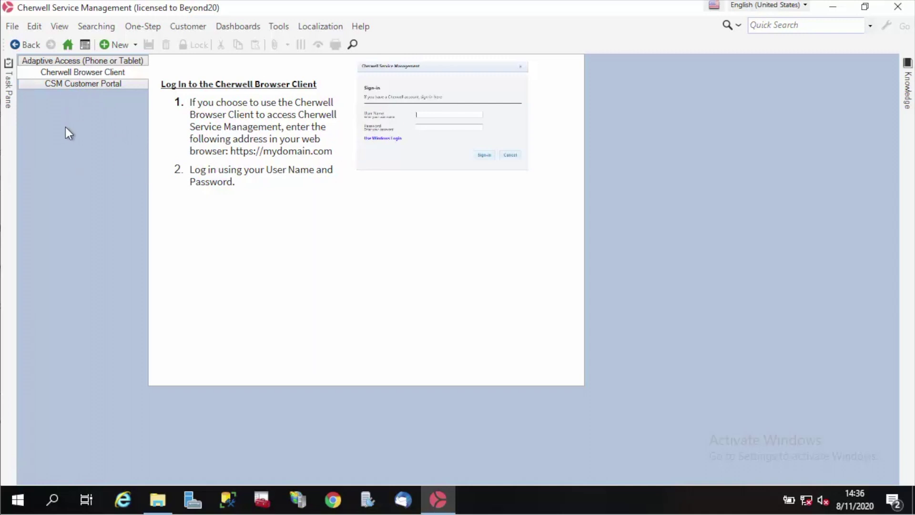
{"action": "left_click", "coordinate": [59, 61]}
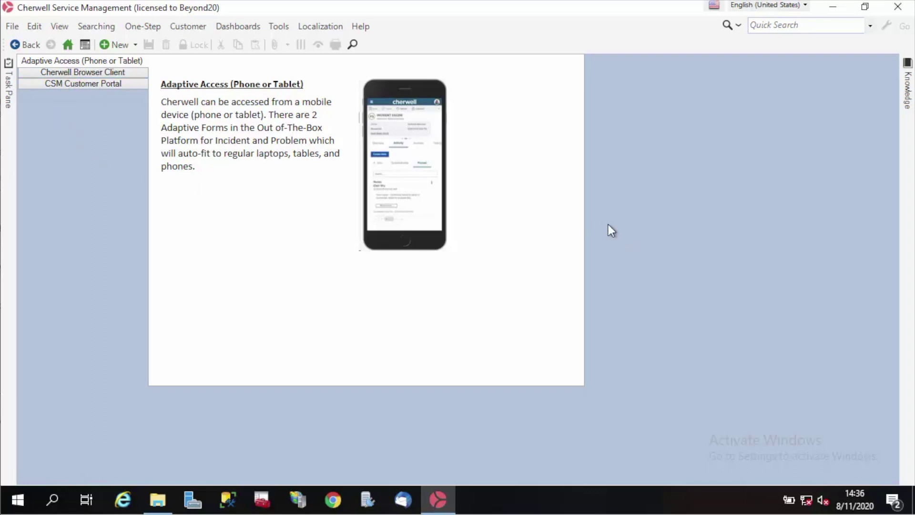
- Edit the Tab Widget dashboard, collapse Global, and open the Tabs widget's properties
{"action": "right_click", "coordinate": [553, 291]}
{"action": "right_click", "coordinate": [697, 343]}
{"action": "left_click", "coordinate": [751, 384]}
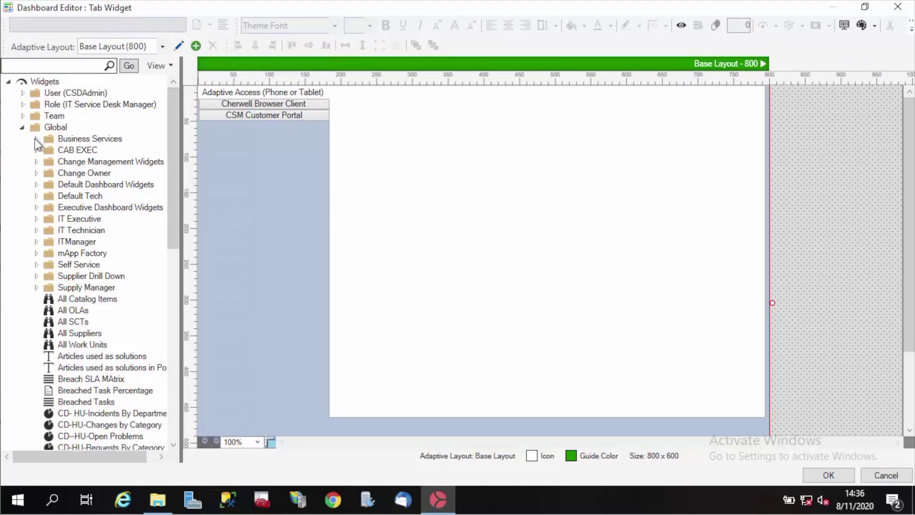
{"action": "left_click", "coordinate": [23, 129]}
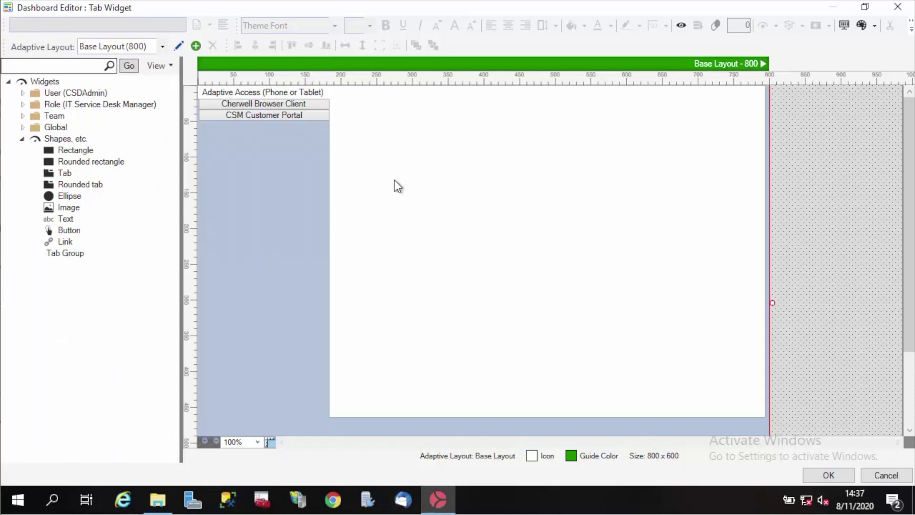
{"action": "key", "text": "ctrl+a"}
{"action": "right_click", "coordinate": [447, 242]}
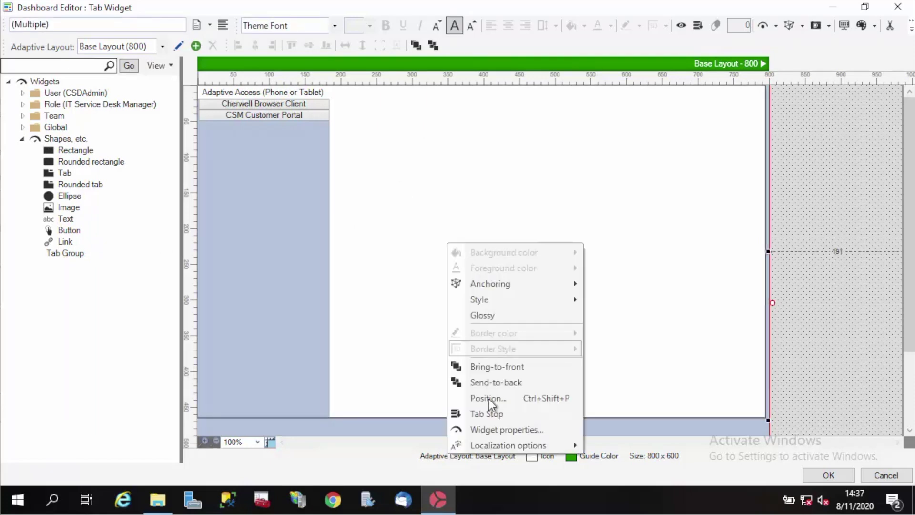
{"action": "left_click", "coordinate": [501, 427]}
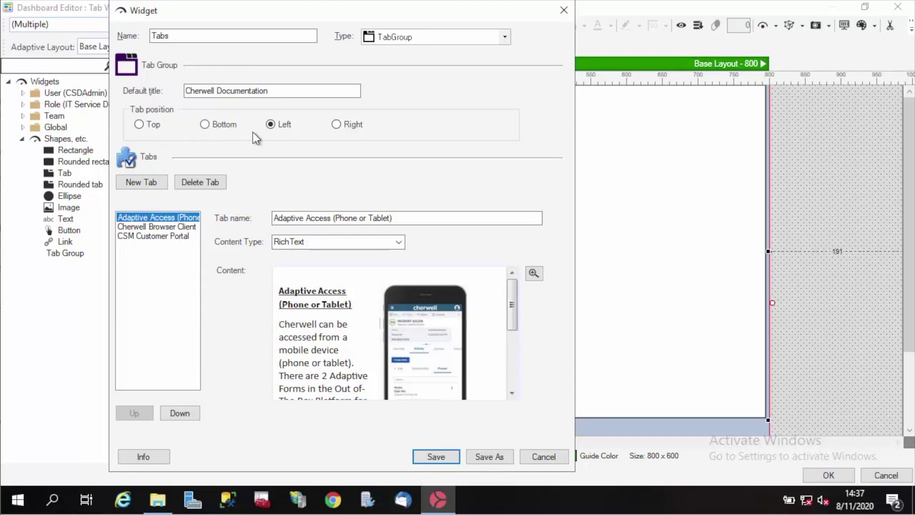
- Set the Cherwell Documentation tab group's Tab position to Bottom and save it
{"action": "left_click_drag", "start_coordinate": [305, 18], "coordinate": [673, 8]}
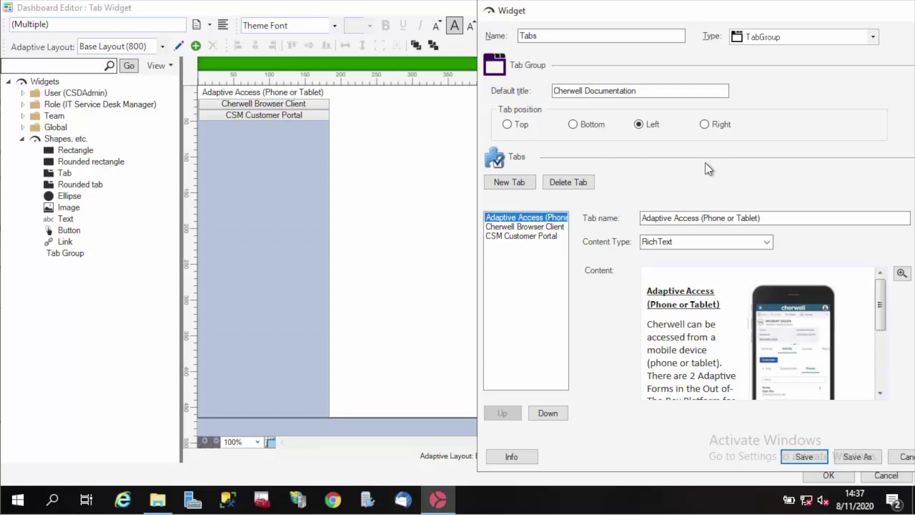
{"action": "left_click_drag", "start_coordinate": [669, 6], "coordinate": [479, 6]}
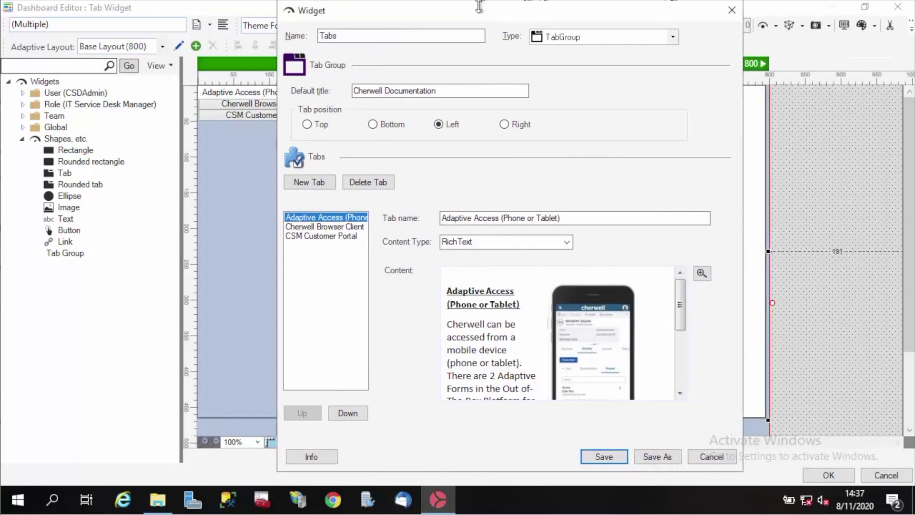
{"action": "left_click", "coordinate": [384, 126]}
{"action": "left_click", "coordinate": [601, 457]}
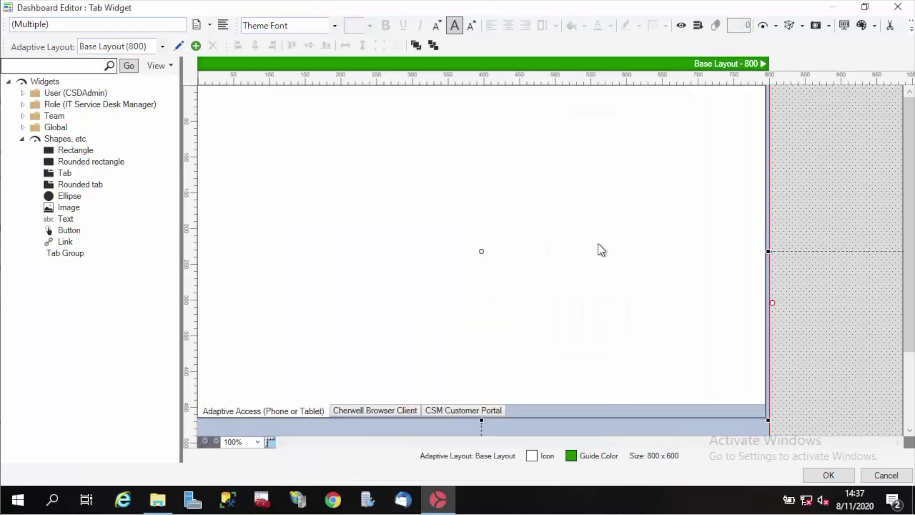
- Apply the dashboard, test the three bottom tabs, then reopen the Tab Widget dashboard editor
{"action": "left_click", "coordinate": [829, 475]}
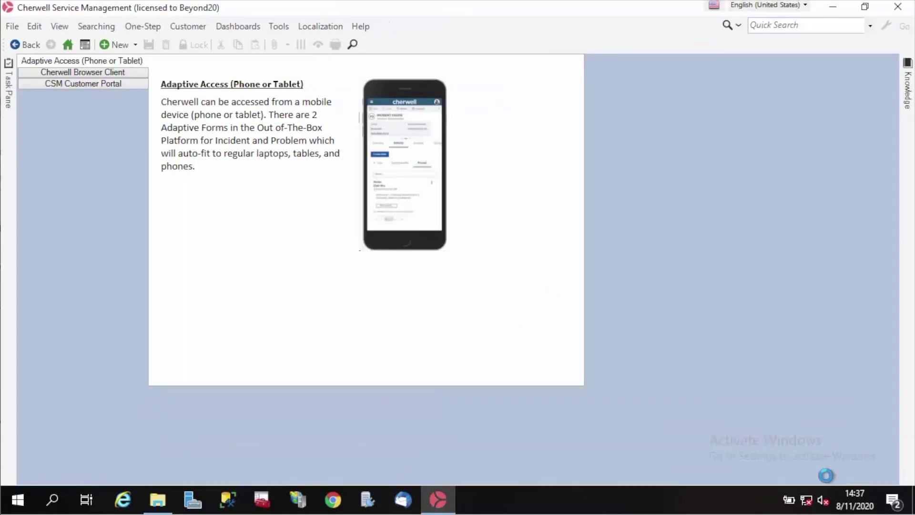
{"action": "left_click", "coordinate": [175, 379]}
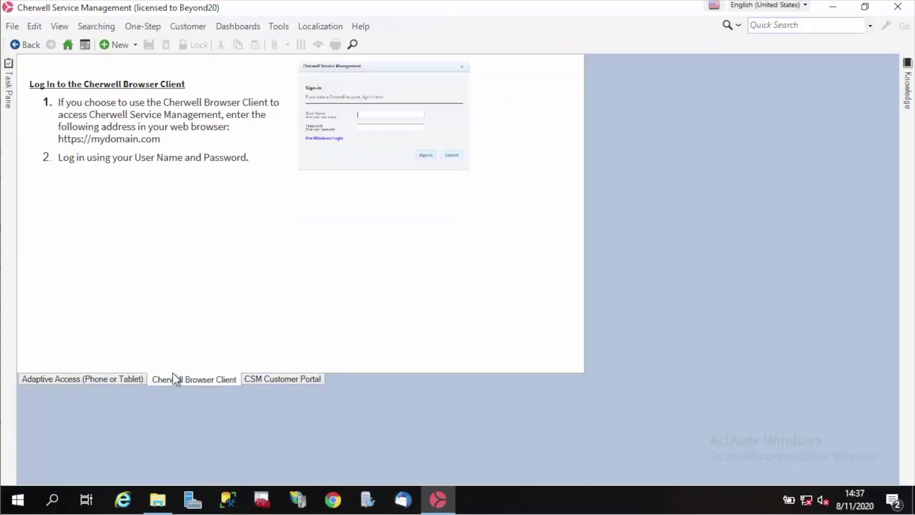
{"action": "left_click", "coordinate": [257, 380]}
{"action": "left_click", "coordinate": [108, 379]}
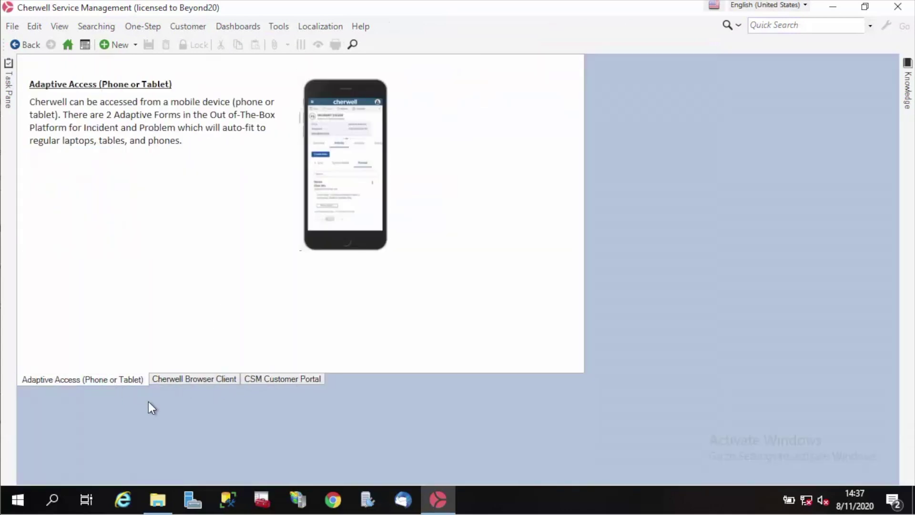
{"action": "left_click", "coordinate": [187, 381]}
{"action": "right_click", "coordinate": [646, 259]}
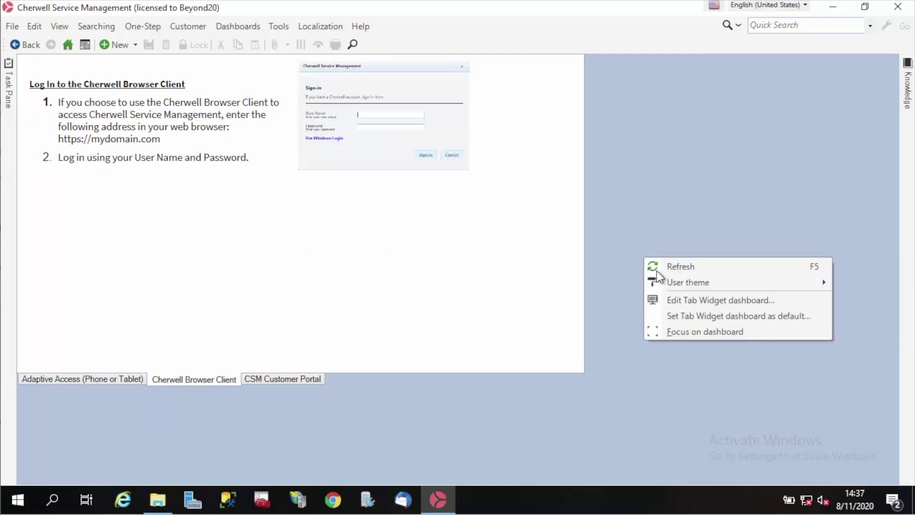
{"action": "left_click", "coordinate": [685, 300]}
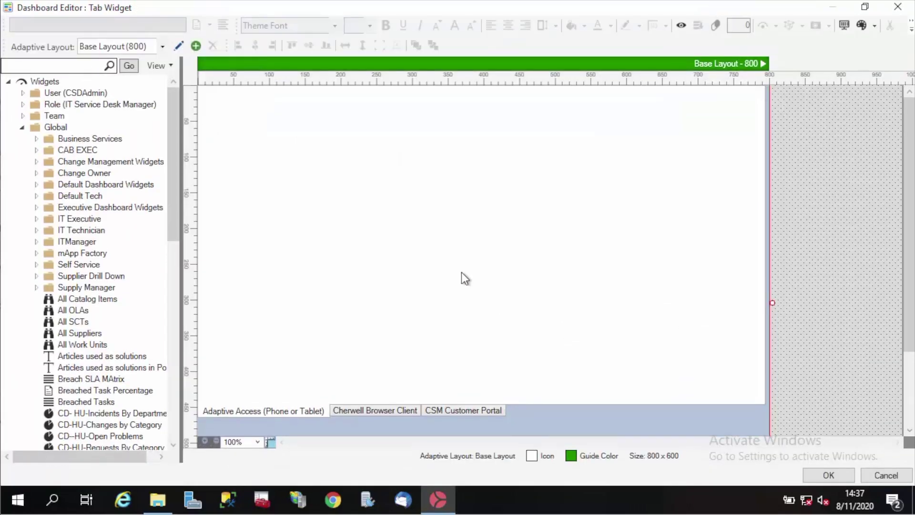
- Set the tab widget's Tab position to Left
{"action": "right_click", "coordinate": [616, 316]}
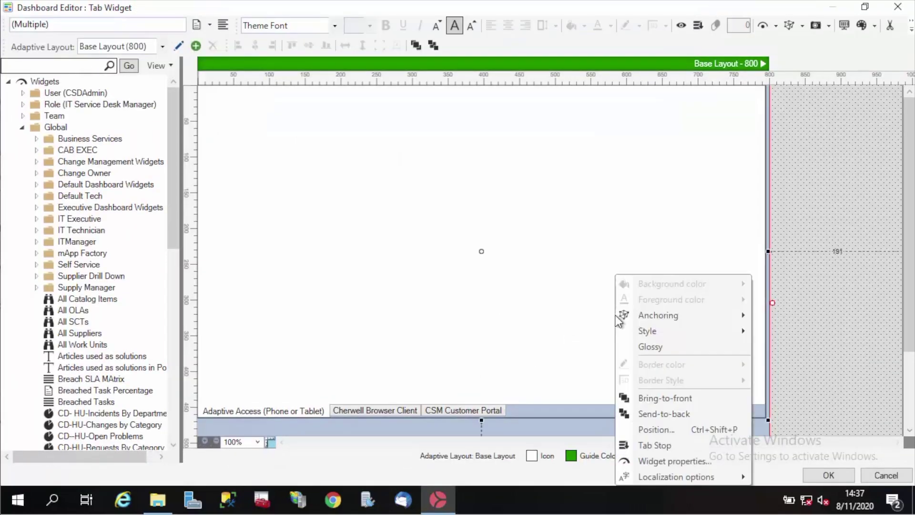
{"action": "left_click", "coordinate": [659, 460]}
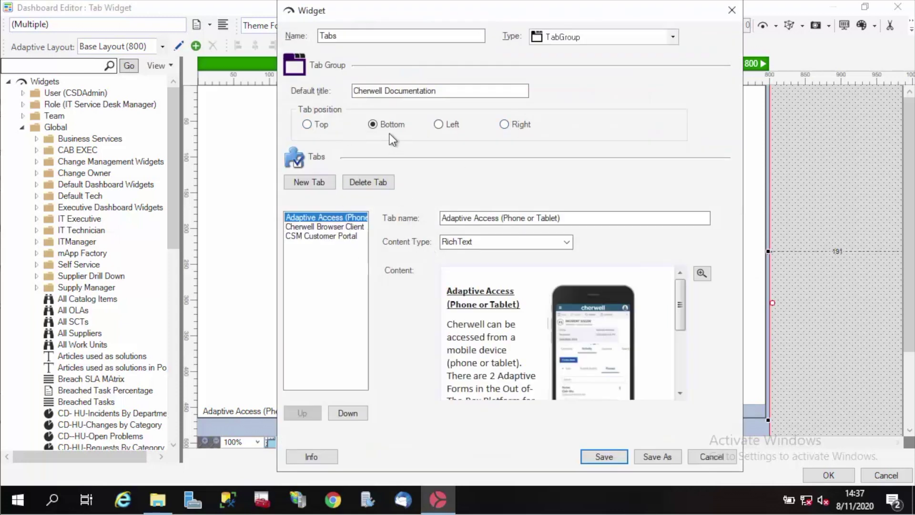
{"action": "left_click", "coordinate": [449, 128]}
{"action": "left_click_drag", "start_coordinate": [407, 4], "coordinate": [402, 4]}
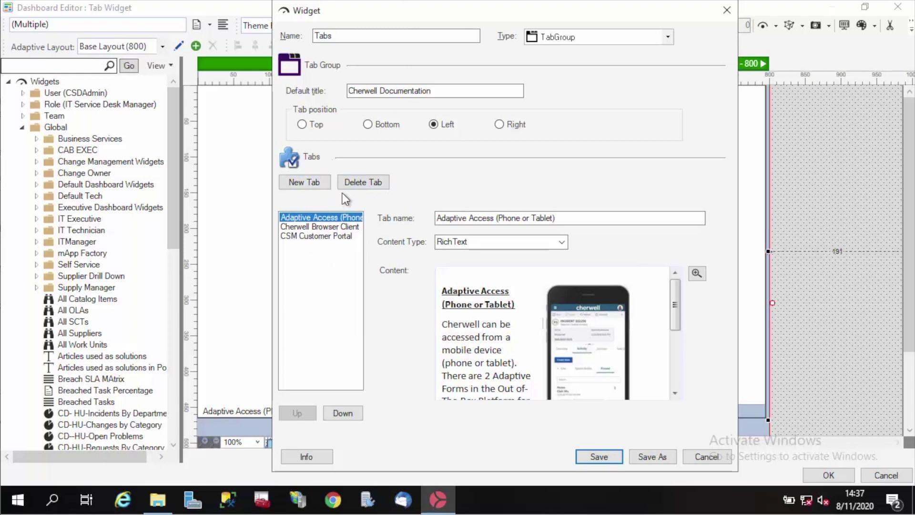
- Move CSM Customer Portal up twice to make it the first tab
{"action": "left_click", "coordinate": [316, 236]}
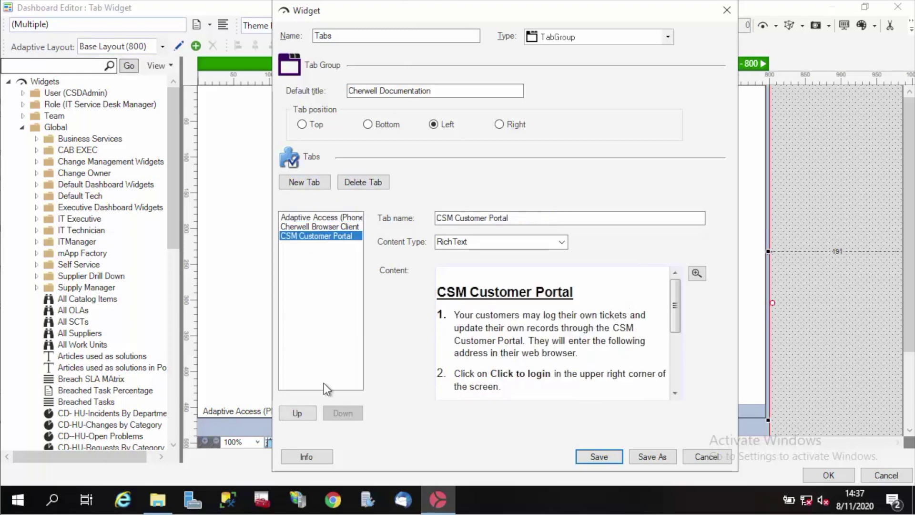
{"action": "left_click", "coordinate": [298, 413]}
{"action": "left_click", "coordinate": [298, 413]}
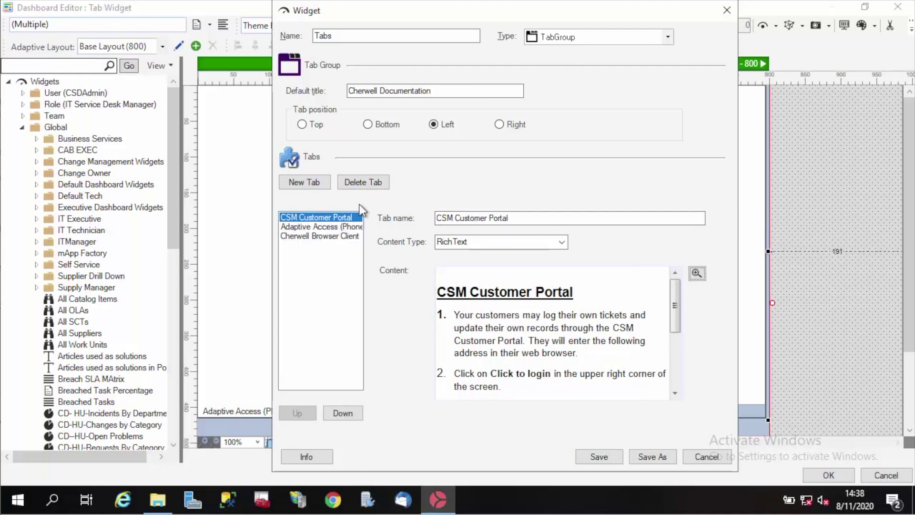
- Keep CSM Customer Portal's content type as RichText and open it in Rich Text Zoom
{"action": "left_click", "coordinate": [563, 243]}
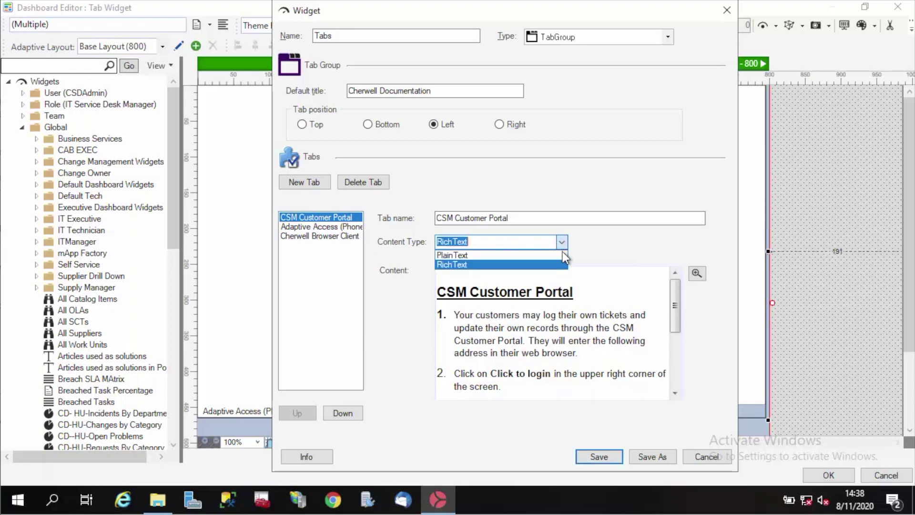
{"action": "left_click", "coordinate": [591, 240]}
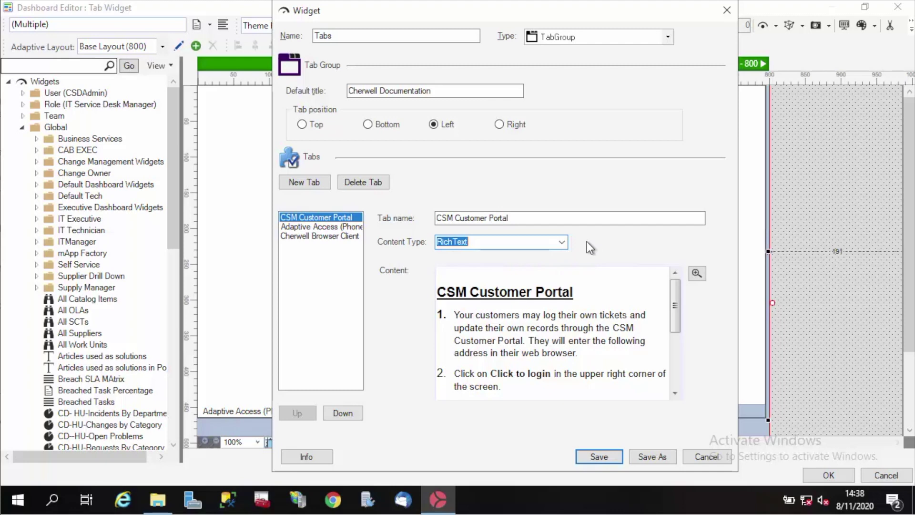
{"action": "left_click", "coordinate": [697, 273]}
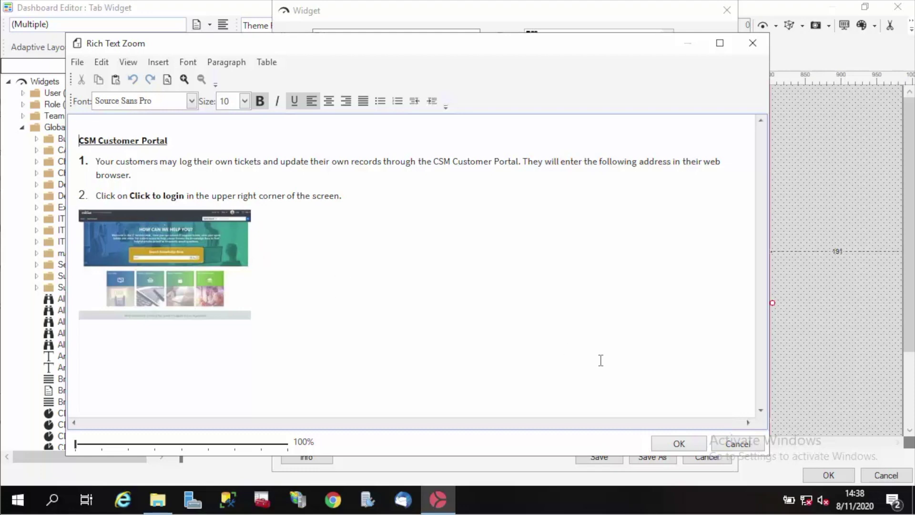
{"action": "left_click", "coordinate": [734, 443]}
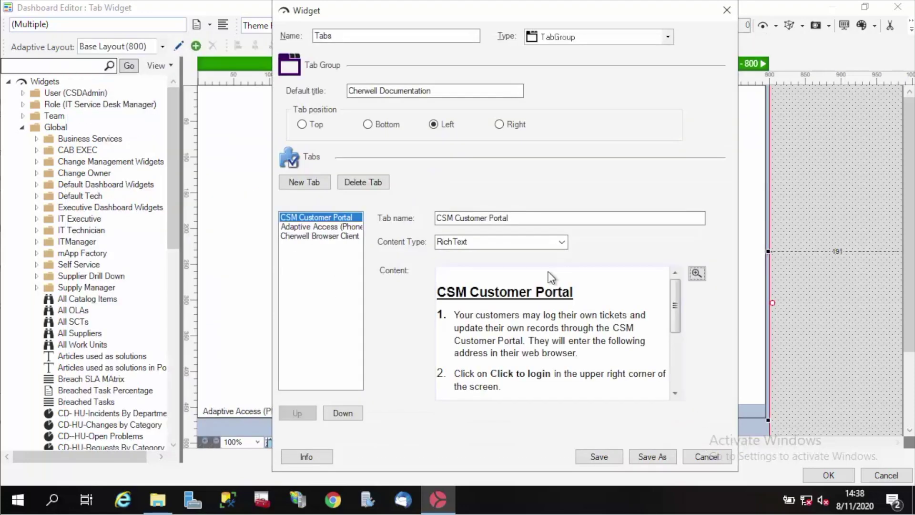
{"action": "left_click", "coordinate": [285, 227]}
{"action": "left_click", "coordinate": [290, 236]}
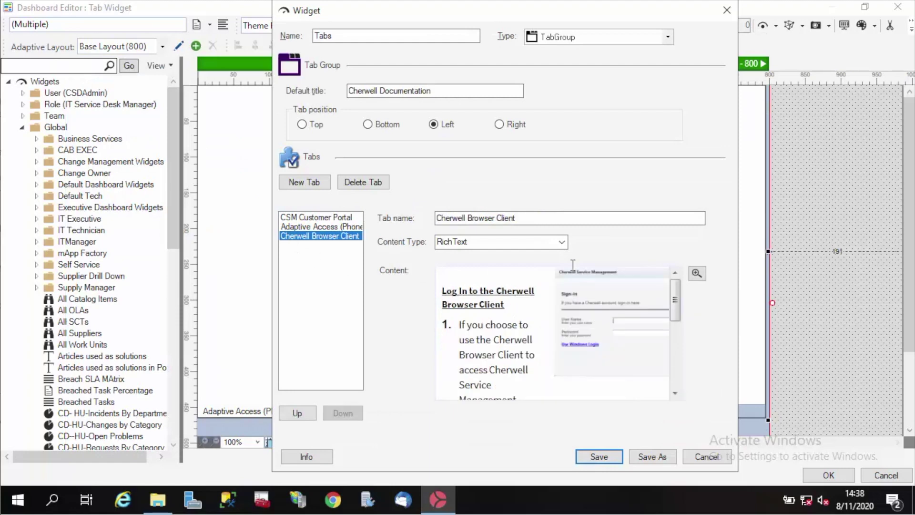
{"action": "left_click", "coordinate": [697, 273]}
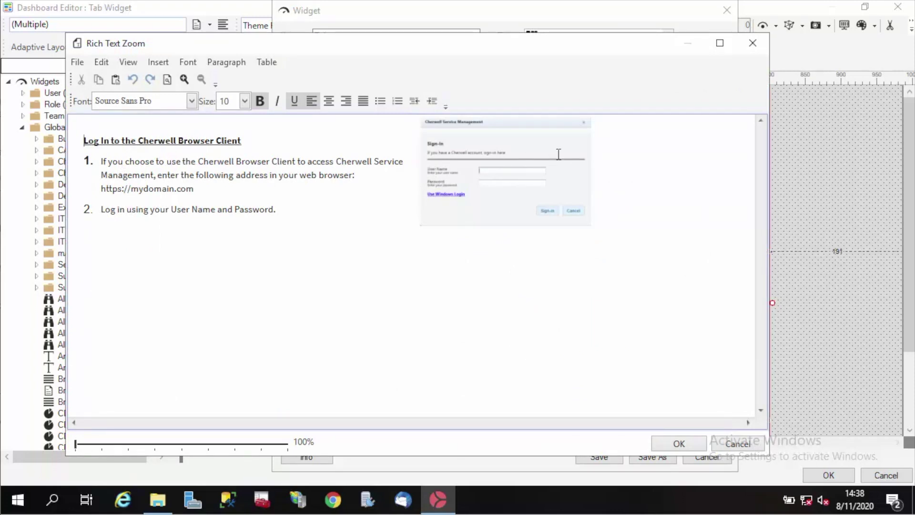
{"action": "left_click", "coordinate": [695, 442]}
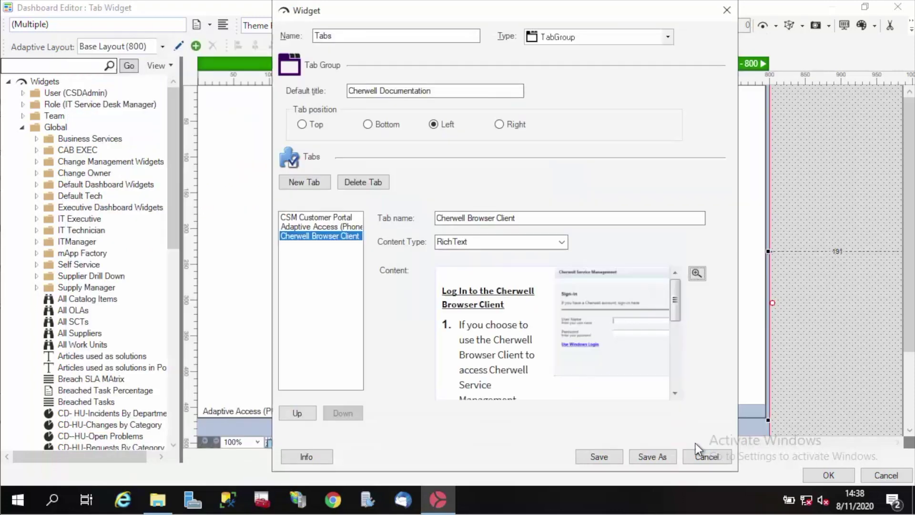
{"action": "mouse_move", "coordinate": [674, 301]}
{"action": "left_mouse_down"}
{"action": "mouse_move", "coordinate": [672, 353]}
{"action": "mouse_move", "coordinate": [665, 293]}
{"action": "left_mouse_up"}
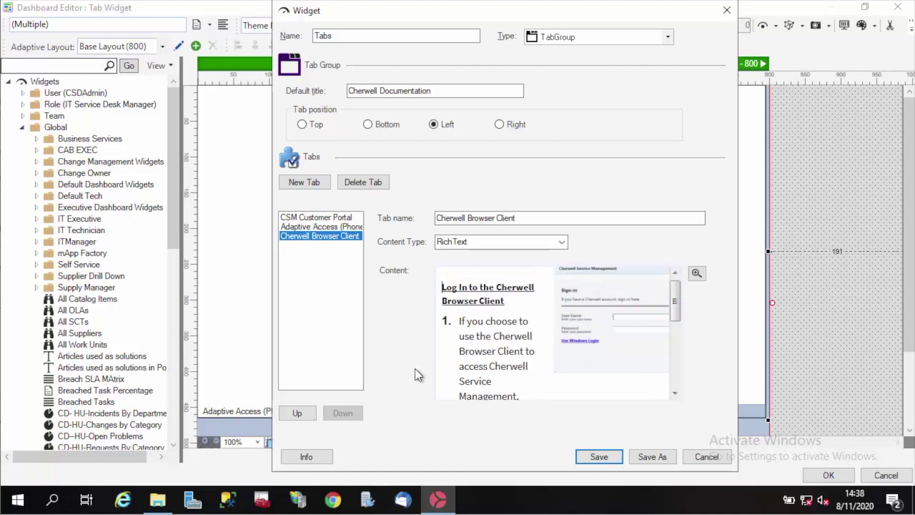
- Save the widget and dashboard, then cycle through the left tabs, ending on Cherwell Browser Client
{"action": "left_click", "coordinate": [608, 460]}
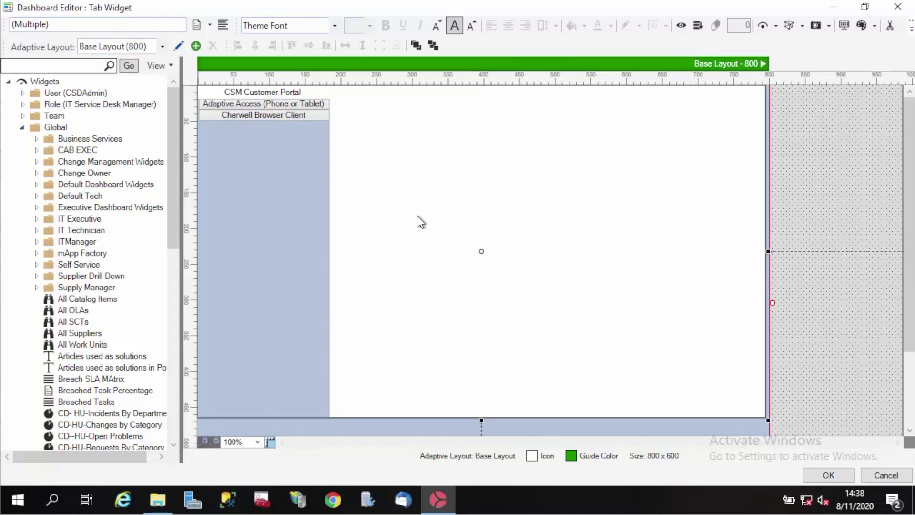
{"action": "left_click", "coordinate": [828, 475]}
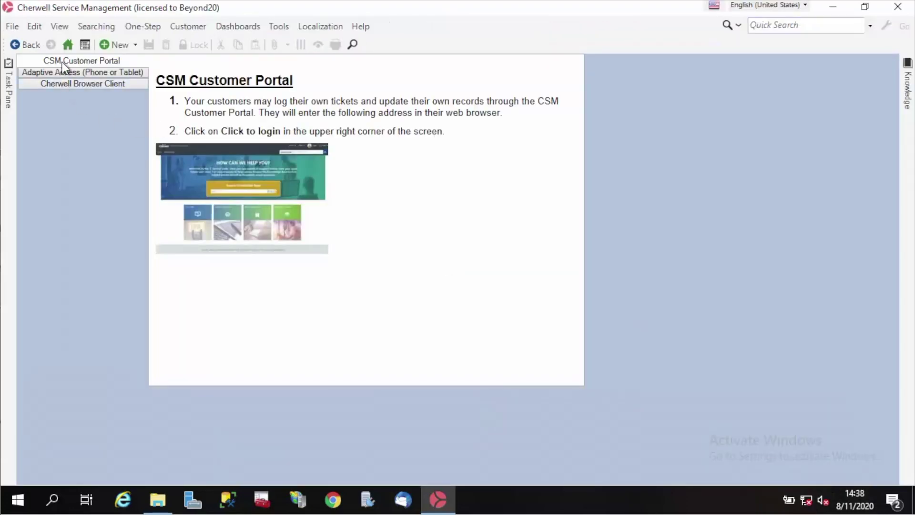
{"action": "left_click", "coordinate": [62, 72]}
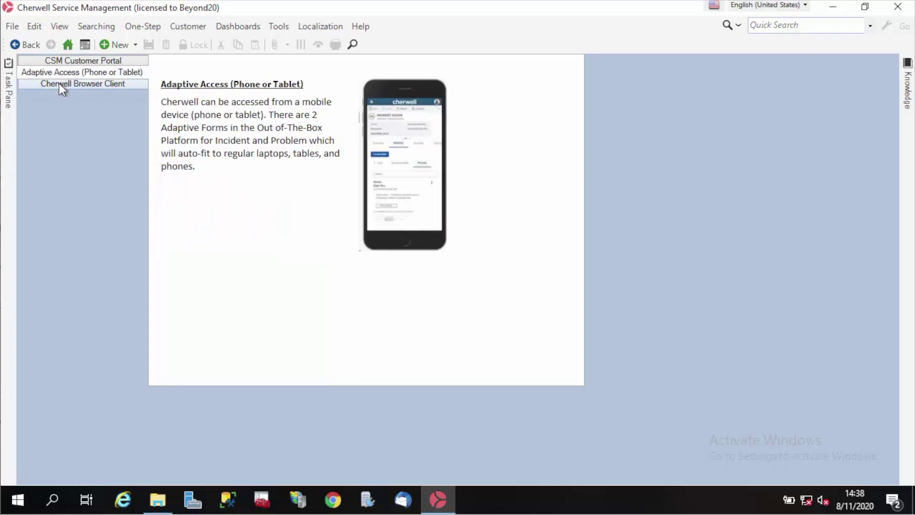
{"action": "left_click", "coordinate": [59, 84]}
{"action": "left_click", "coordinate": [55, 74]}
{"action": "left_click", "coordinate": [55, 61]}
{"action": "left_click", "coordinate": [56, 73]}
{"action": "left_click", "coordinate": [55, 83]}
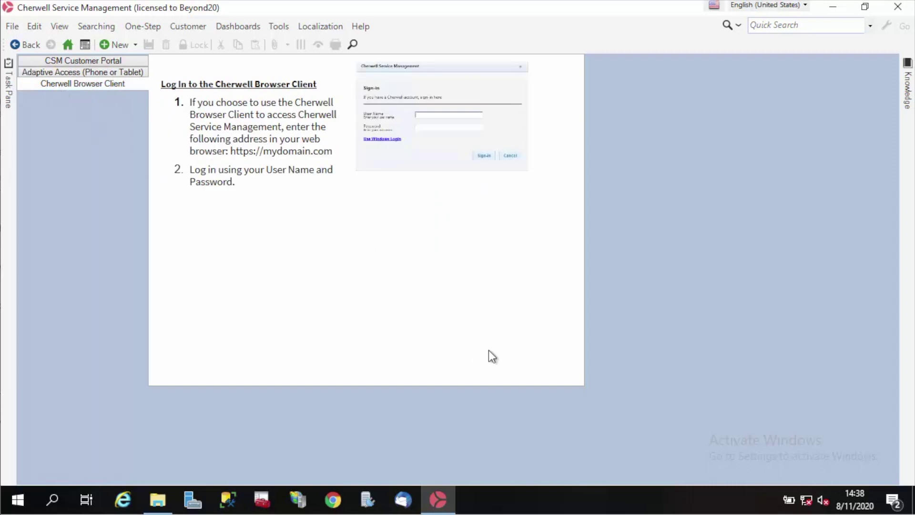